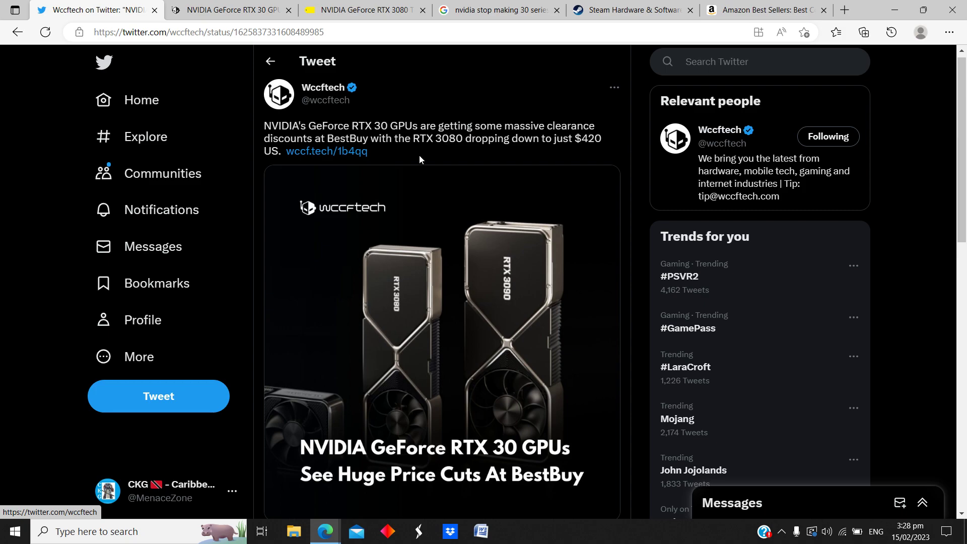
{"action": "scroll", "coordinate": [419, 158], "scroll_direction": "down", "scroll_amount": 1}
Review the Wccftech price-cut article, glance at the sold-out Best Buy RTX 3080 Ti page, and return
{"action": "left_click", "coordinate": [227, 10]}
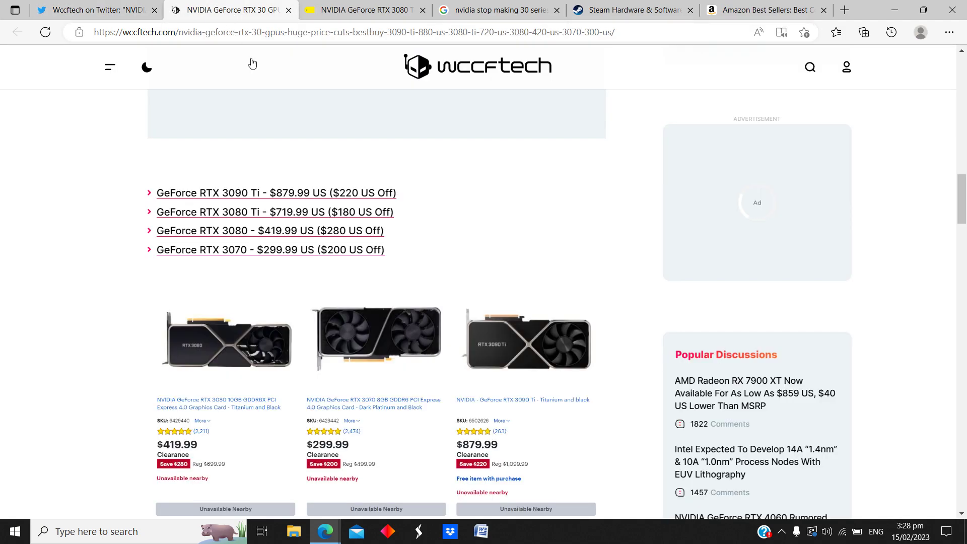
{"action": "scroll", "coordinate": [294, 184], "scroll_direction": "up", "scroll_amount": 5}
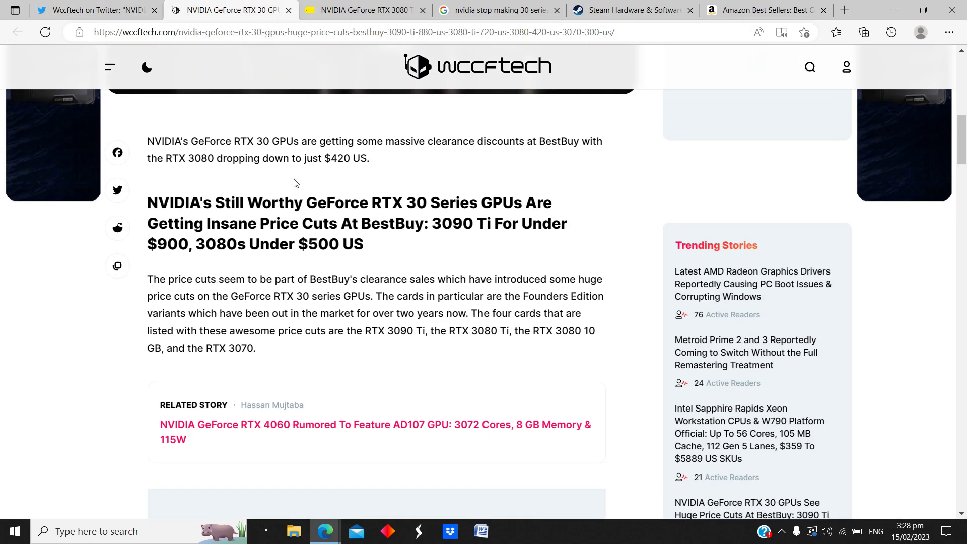
{"action": "scroll", "coordinate": [294, 183], "scroll_direction": "up", "scroll_amount": 3}
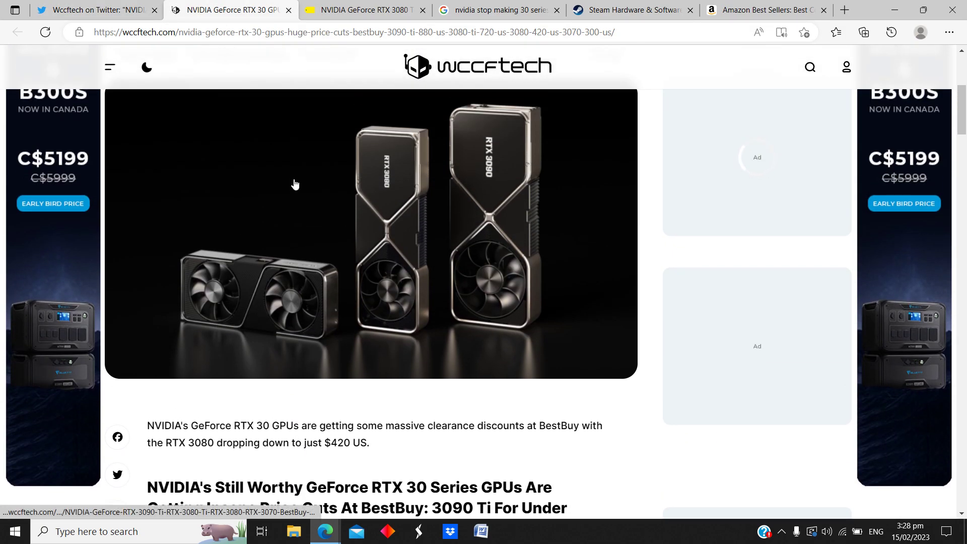
{"action": "scroll", "coordinate": [295, 185], "scroll_direction": "down", "scroll_amount": 3}
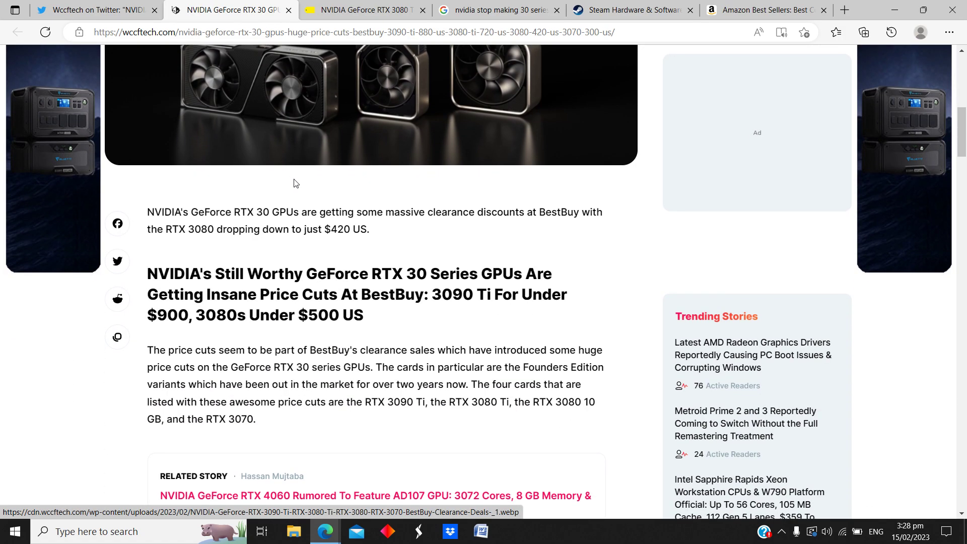
{"action": "scroll", "coordinate": [294, 182], "scroll_direction": "down", "scroll_amount": 2}
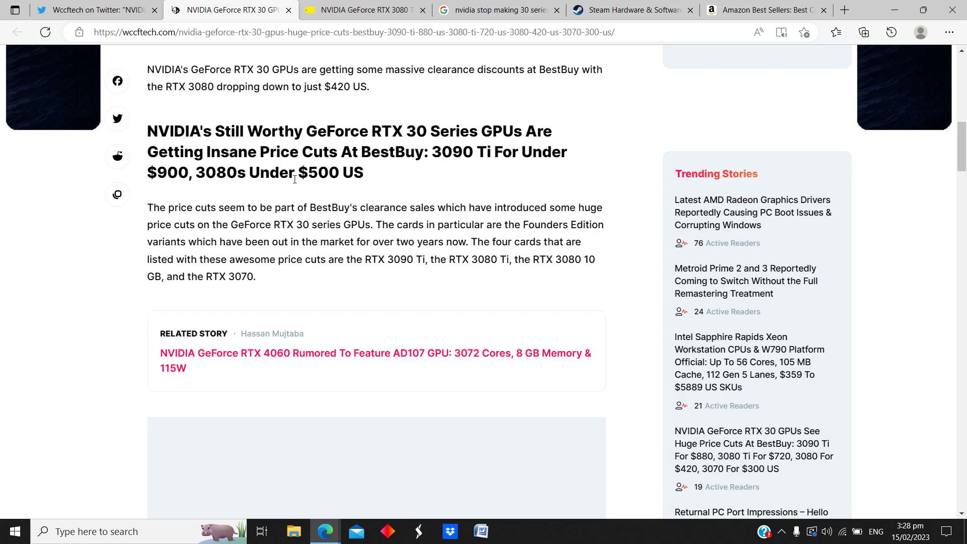
{"action": "scroll", "coordinate": [295, 179], "scroll_direction": "down", "scroll_amount": 3}
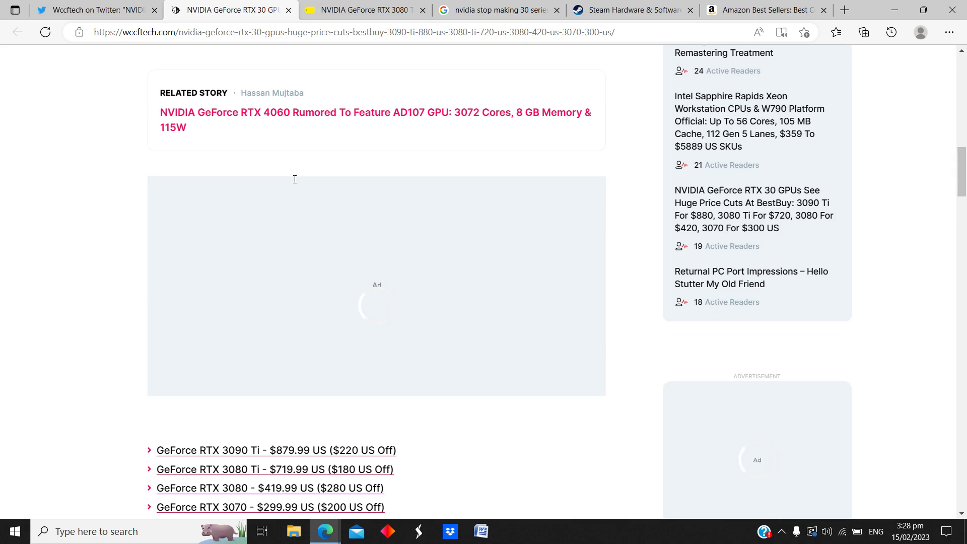
{"action": "scroll", "coordinate": [294, 179], "scroll_direction": "down", "scroll_amount": 1}
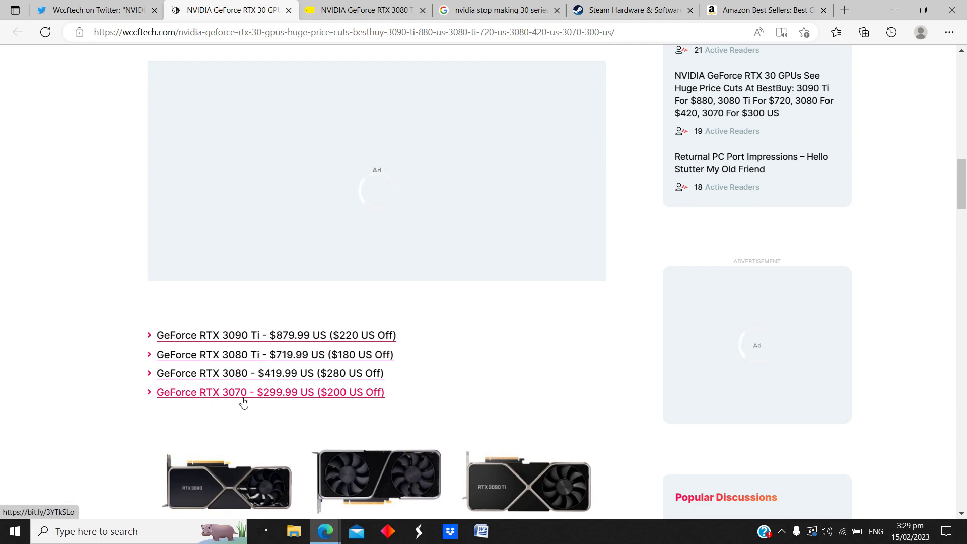
{"action": "scroll", "coordinate": [302, 384], "scroll_direction": "down", "scroll_amount": 1}
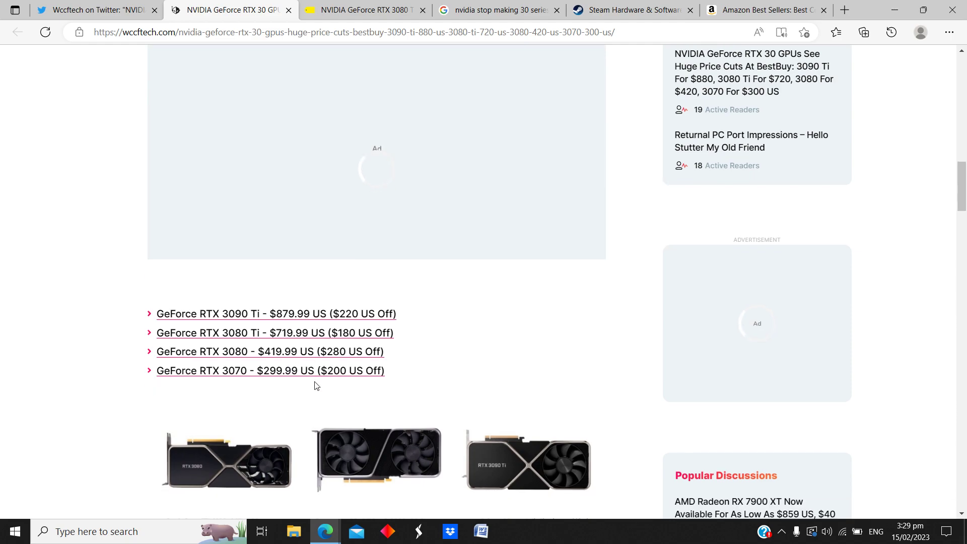
{"action": "scroll", "coordinate": [302, 384], "scroll_direction": "down", "scroll_amount": 2}
{"action": "scroll", "coordinate": [303, 384], "scroll_direction": "down", "scroll_amount": 1}
{"action": "scroll", "coordinate": [303, 384], "scroll_direction": "down", "scroll_amount": 2}
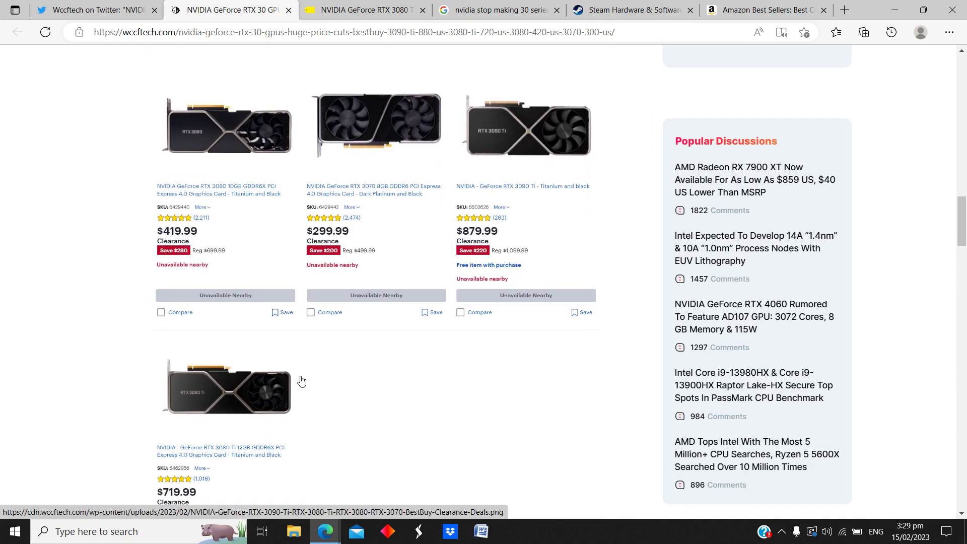
{"action": "scroll", "coordinate": [302, 383], "scroll_direction": "down", "scroll_amount": 1}
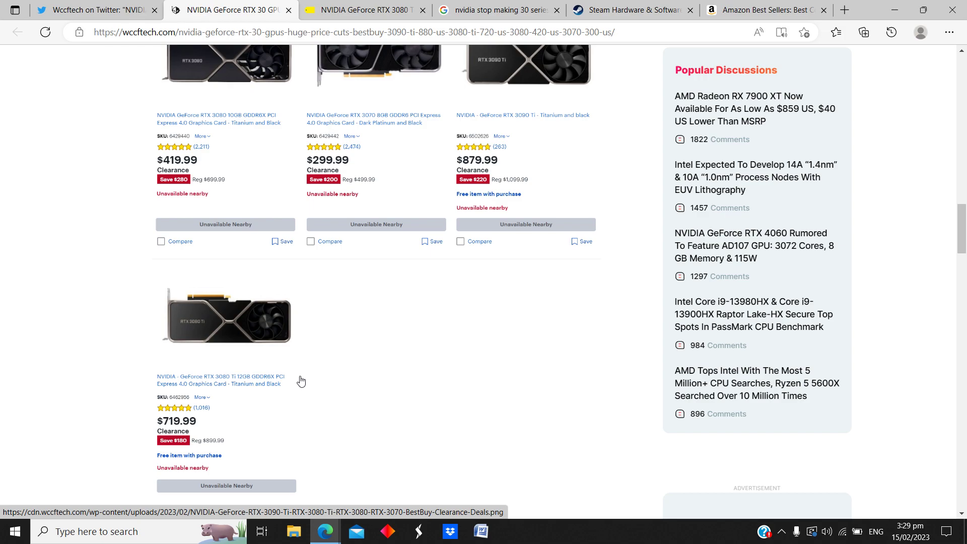
{"action": "scroll", "coordinate": [301, 381], "scroll_direction": "up", "scroll_amount": 2}
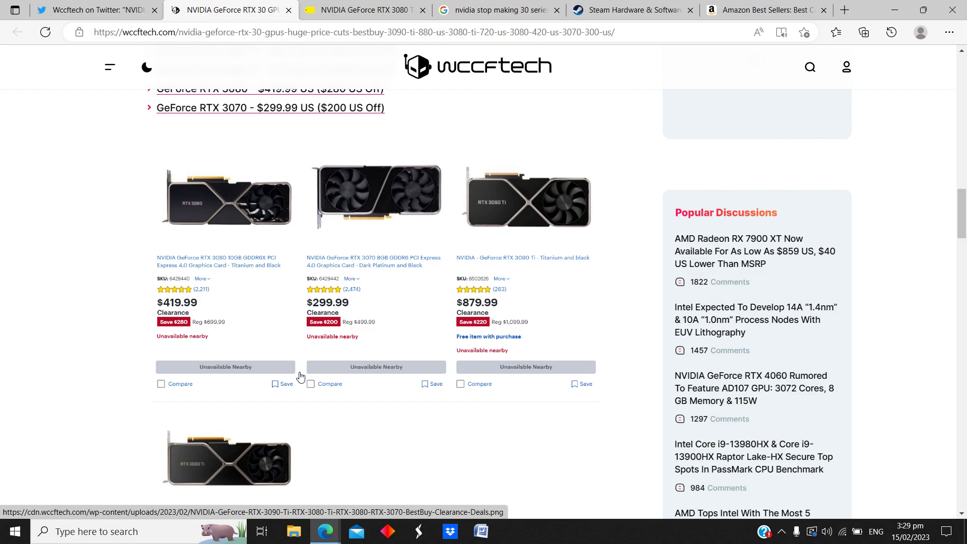
{"action": "key", "text": "ctrl+Tab"}
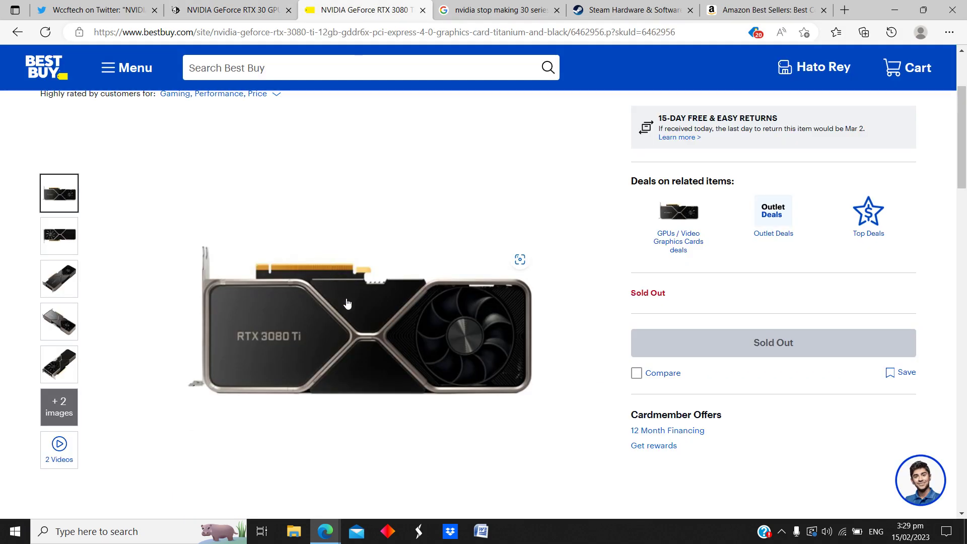
{"action": "scroll", "coordinate": [386, 302], "scroll_direction": "down", "scroll_amount": 2}
{"action": "left_click", "coordinate": [237, 9]}
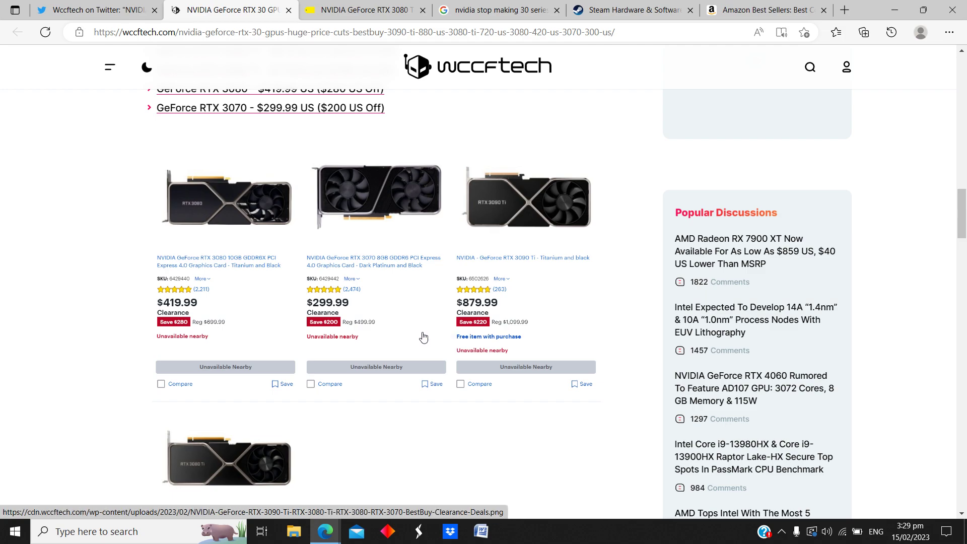
{"action": "left_click", "coordinate": [484, 8]}
{"action": "scroll", "coordinate": [364, 243], "scroll_direction": "up", "scroll_amount": 3}
{"action": "scroll", "coordinate": [363, 242], "scroll_direction": "up", "scroll_amount": 3}
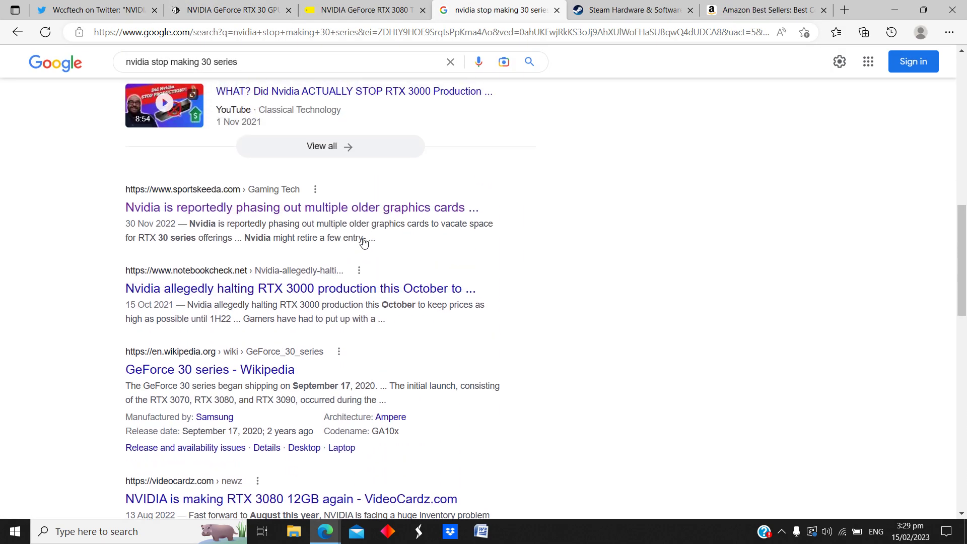
{"action": "scroll", "coordinate": [363, 242], "scroll_direction": "up", "scroll_amount": 2}
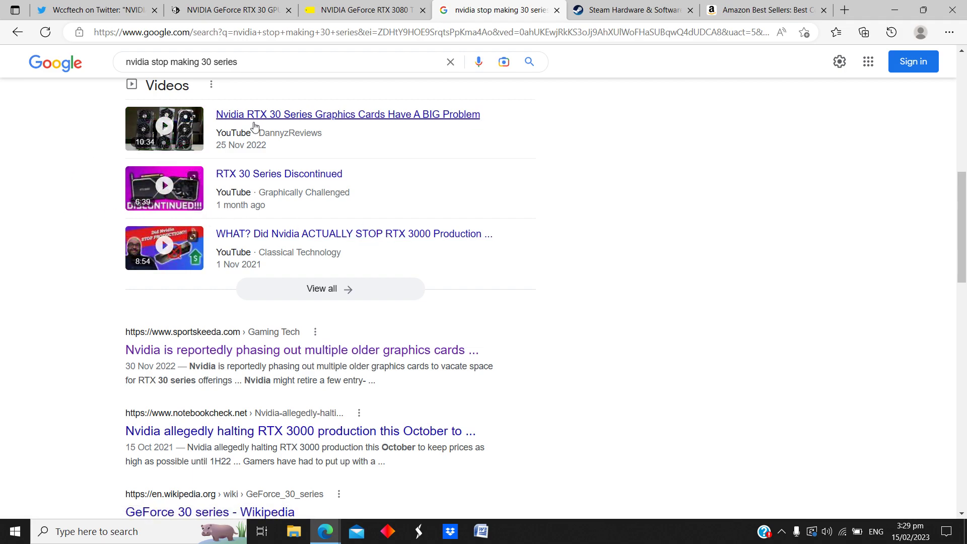
{"action": "mouse_move", "coordinate": [279, 174]}
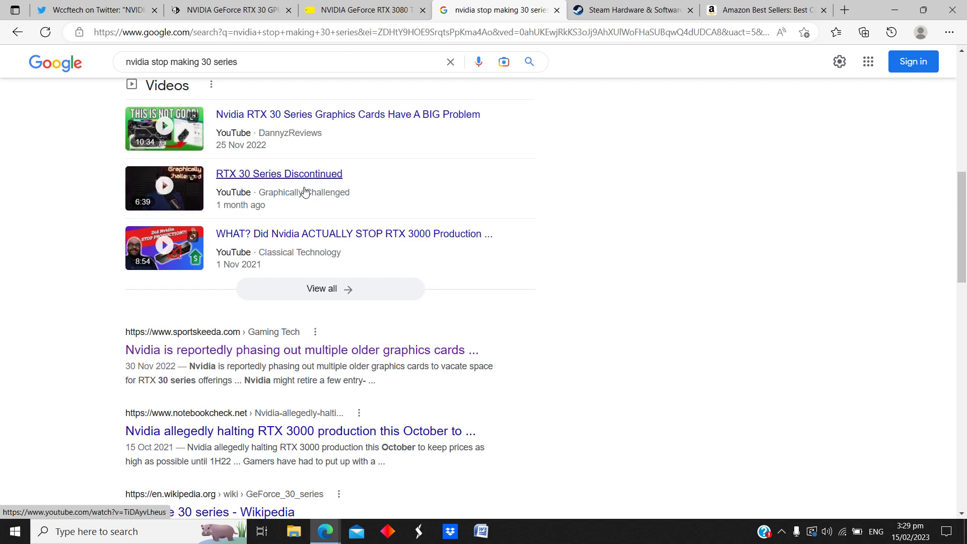
{"action": "scroll", "coordinate": [271, 221], "scroll_direction": "up", "scroll_amount": 1}
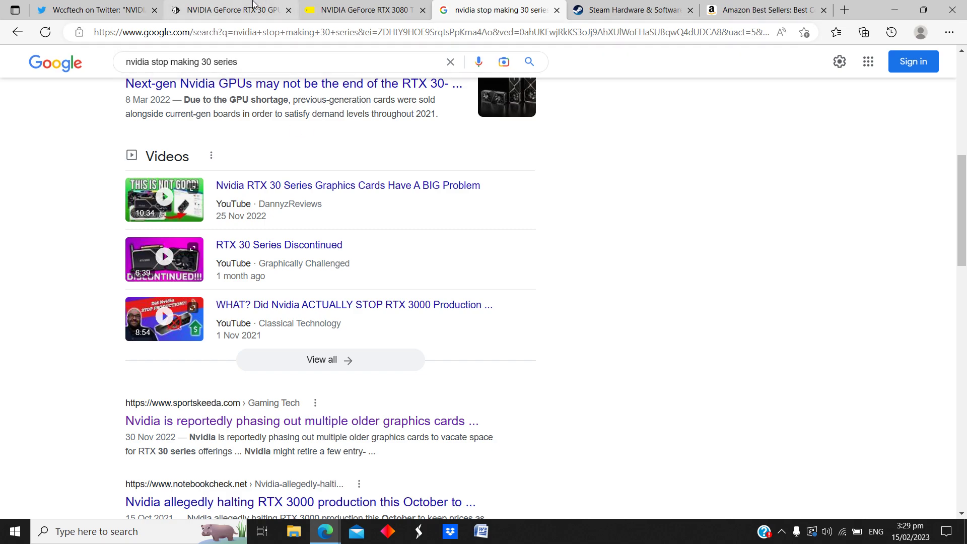
{"action": "left_click", "coordinate": [253, 9]}
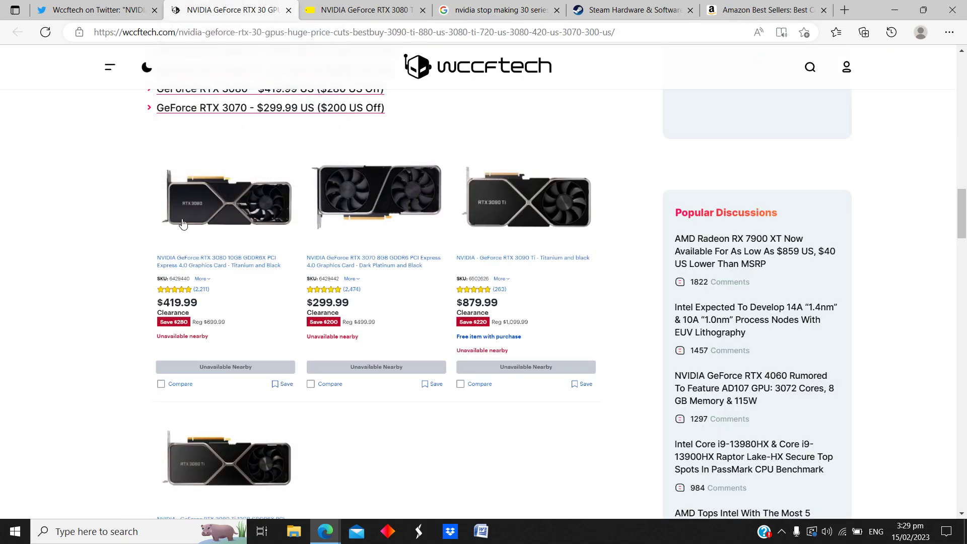
{"action": "scroll", "coordinate": [144, 244], "scroll_direction": "up", "scroll_amount": 2}
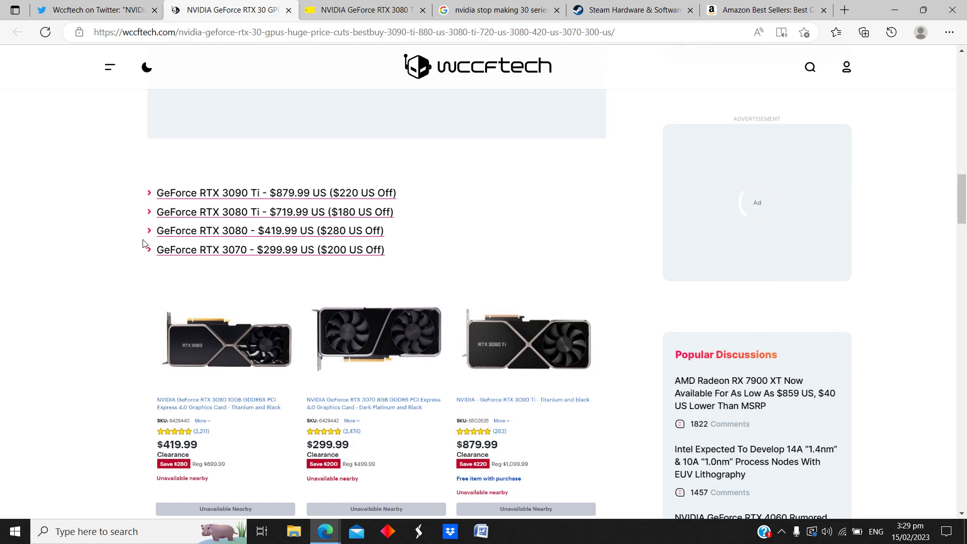
{"action": "scroll", "coordinate": [144, 243], "scroll_direction": "down", "scroll_amount": 1}
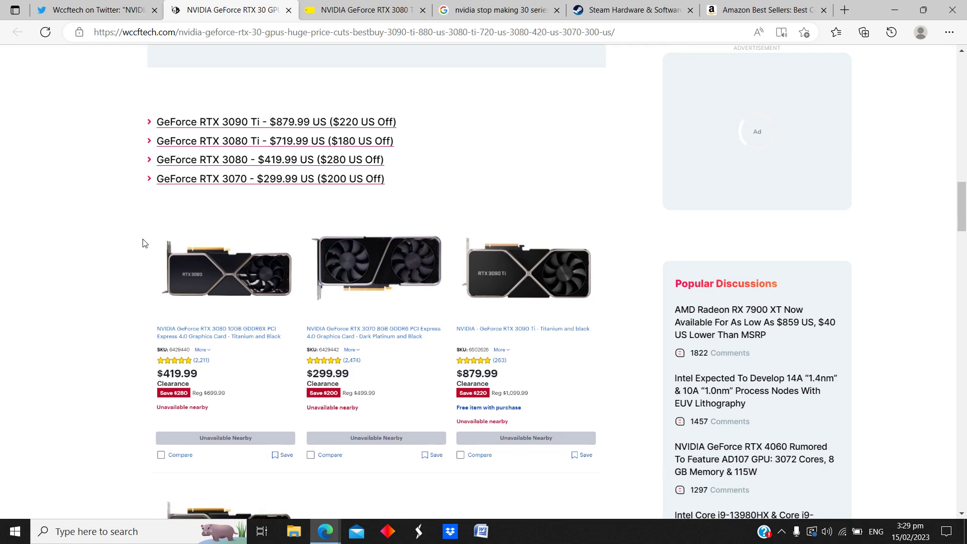
{"action": "scroll", "coordinate": [143, 244], "scroll_direction": "down", "scroll_amount": 1}
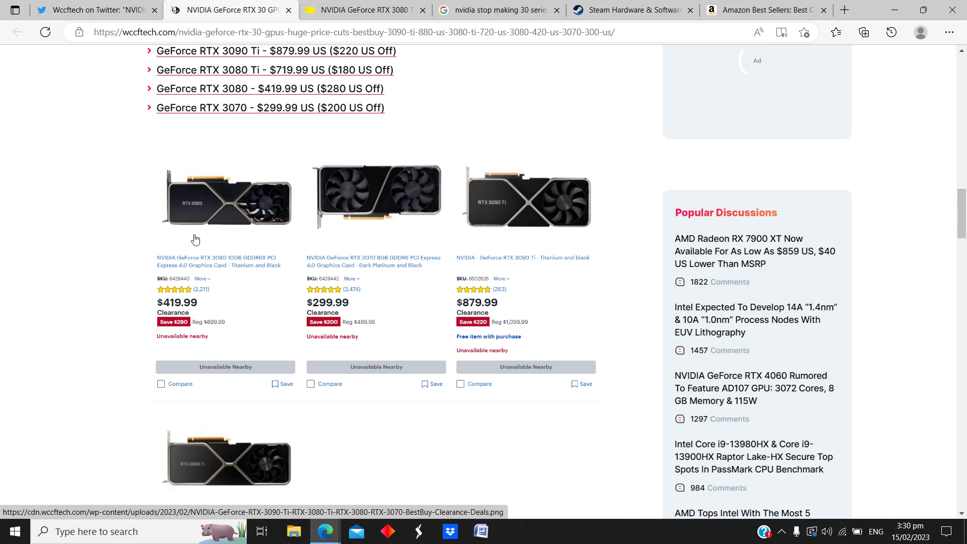
{"action": "scroll", "coordinate": [194, 240], "scroll_direction": "up", "scroll_amount": 2}
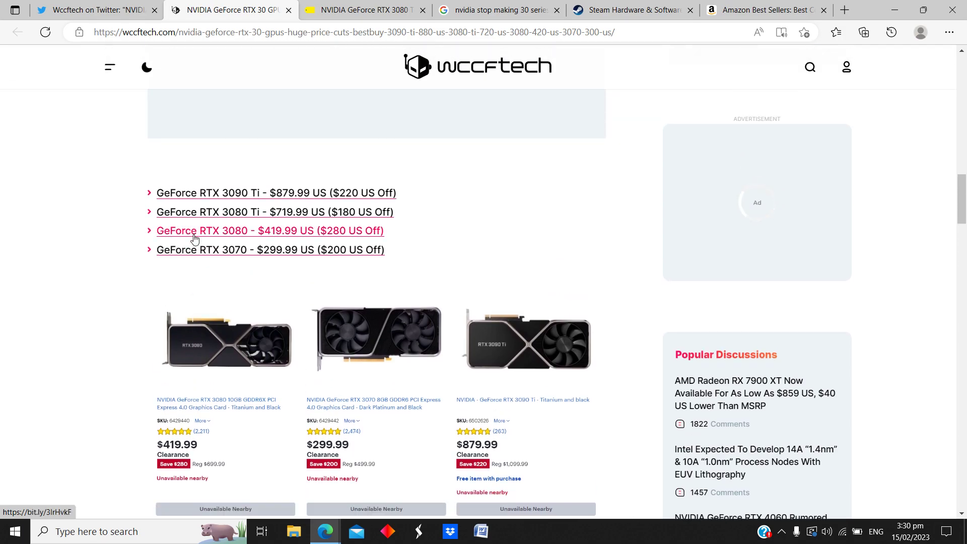
{"action": "scroll", "coordinate": [194, 240], "scroll_direction": "down", "scroll_amount": 2}
{"action": "scroll", "coordinate": [194, 239], "scroll_direction": "down", "scroll_amount": 2}
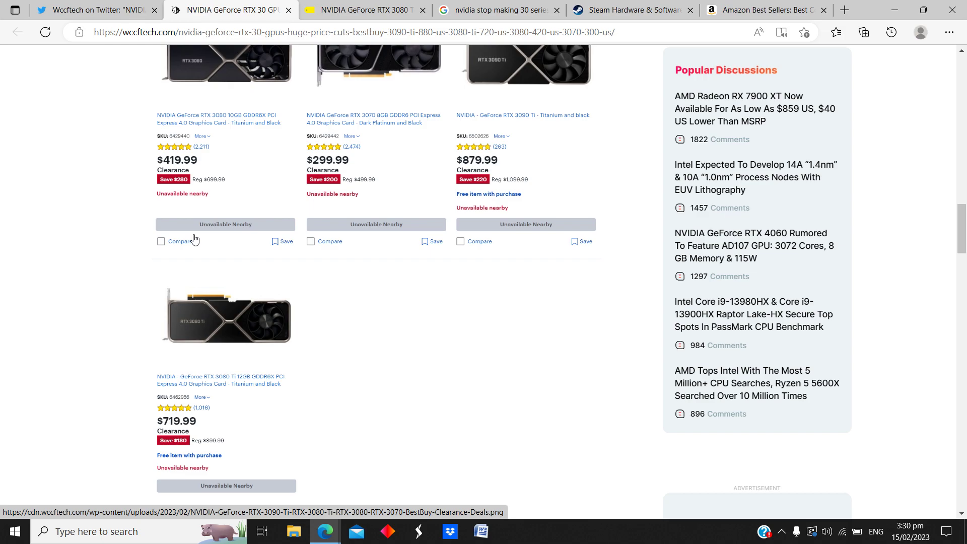
{"action": "scroll", "coordinate": [194, 239], "scroll_direction": "down", "scroll_amount": 2}
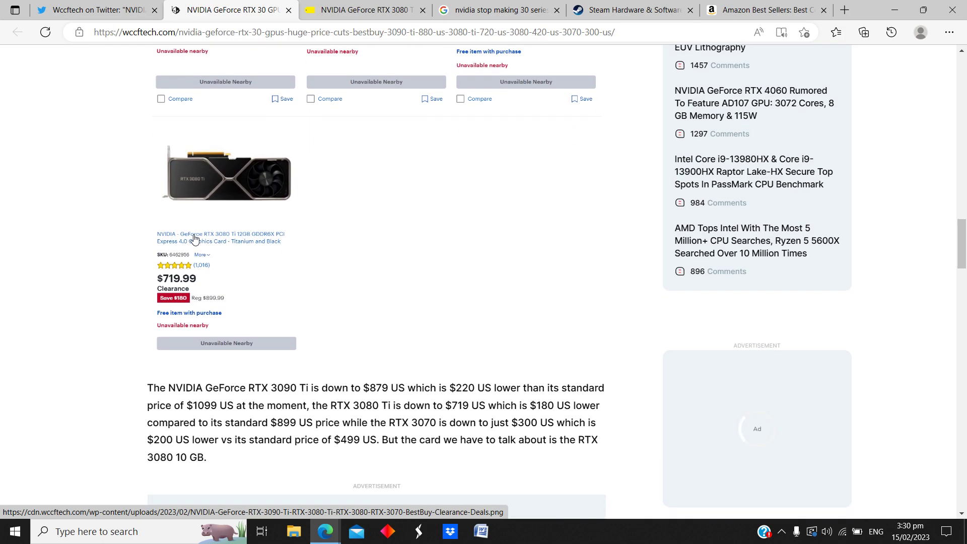
{"action": "scroll", "coordinate": [194, 240], "scroll_direction": "down", "scroll_amount": 1}
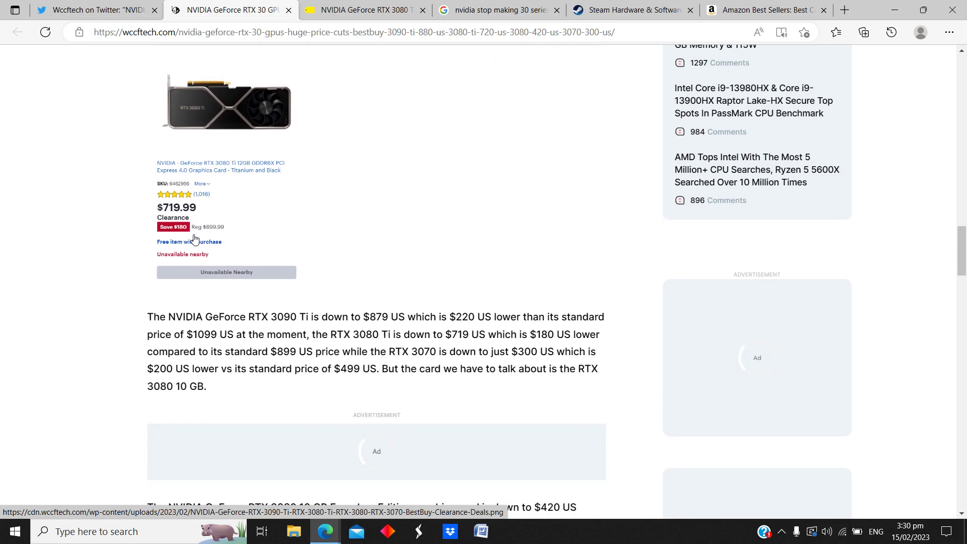
{"action": "scroll", "coordinate": [195, 240], "scroll_direction": "down", "scroll_amount": 2}
{"action": "scroll", "coordinate": [194, 239], "scroll_direction": "down", "scroll_amount": 1}
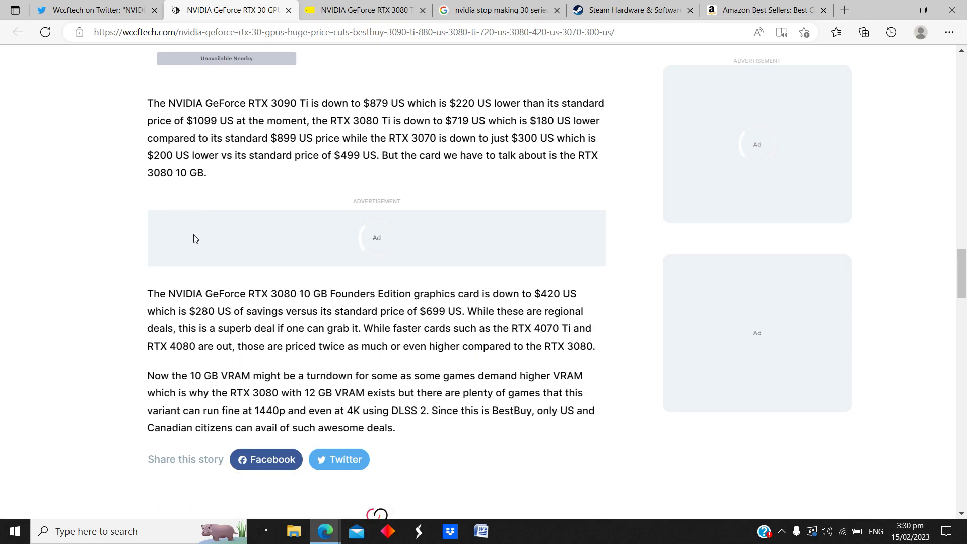
{"action": "scroll", "coordinate": [195, 240], "scroll_direction": "up", "scroll_amount": 1}
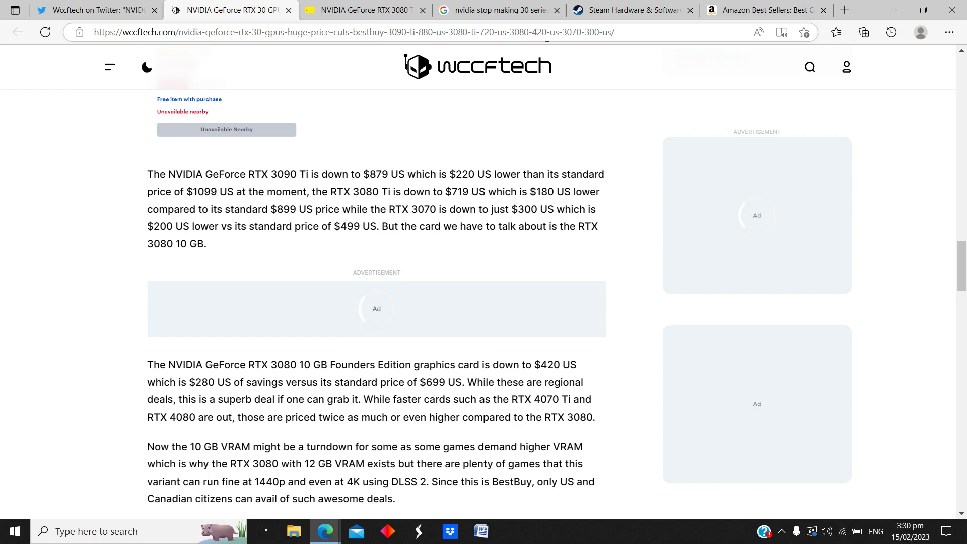
Check the RTX 3060's 3.67% January share on Steam, then switch to Amazon best sellers
{"action": "left_click", "coordinate": [592, 12]}
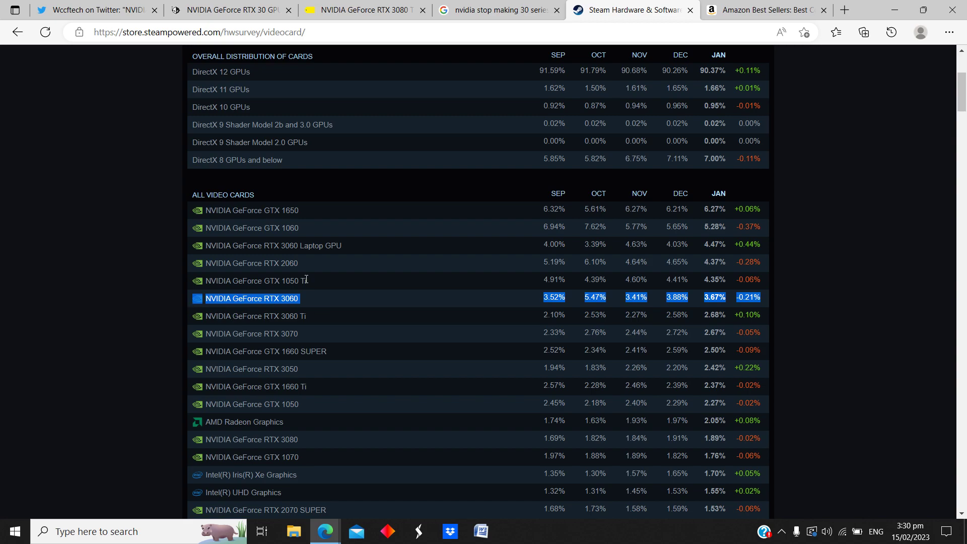
{"action": "key", "text": "ctrl+Tab"}
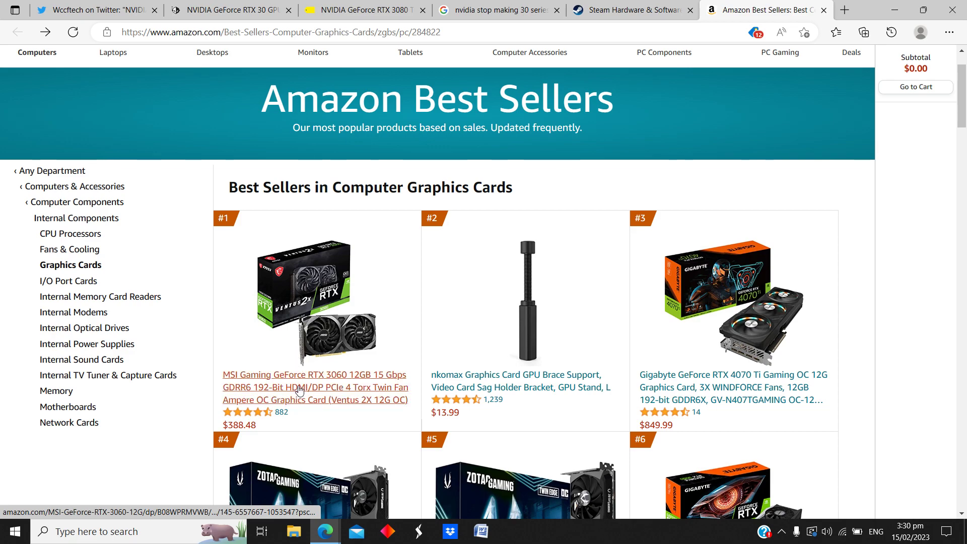
{"action": "scroll", "coordinate": [299, 391], "scroll_direction": "down", "scroll_amount": 1}
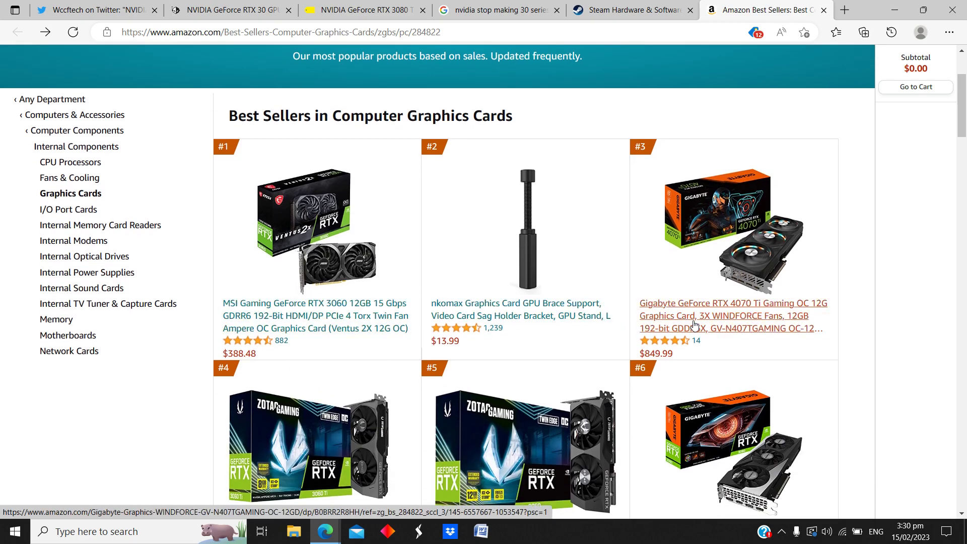
{"action": "scroll", "coordinate": [694, 325], "scroll_direction": "down", "scroll_amount": 1}
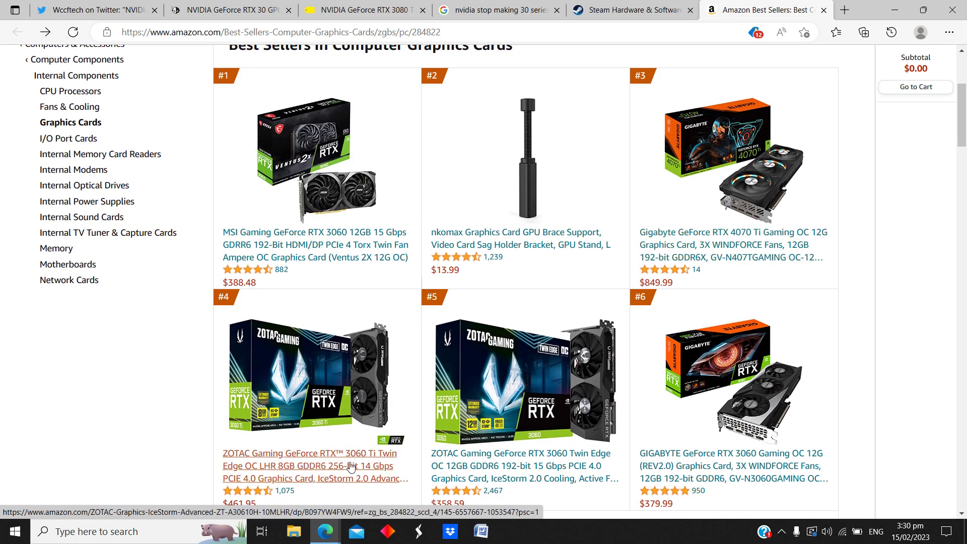
{"action": "scroll", "coordinate": [759, 457], "scroll_direction": "down", "scroll_amount": 1}
{"action": "scroll", "coordinate": [704, 444], "scroll_direction": "down", "scroll_amount": 1}
{"action": "scroll", "coordinate": [620, 438], "scroll_direction": "down", "scroll_amount": 1}
{"action": "scroll", "coordinate": [484, 423], "scroll_direction": "down", "scroll_amount": 2}
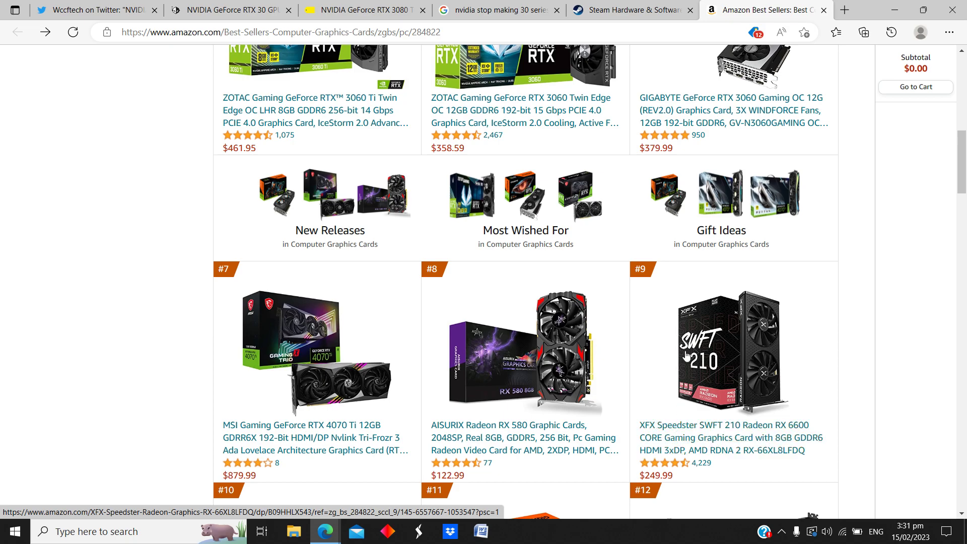
{"action": "scroll", "coordinate": [698, 388], "scroll_direction": "down", "scroll_amount": 2}
{"action": "scroll", "coordinate": [692, 408], "scroll_direction": "down", "scroll_amount": 2}
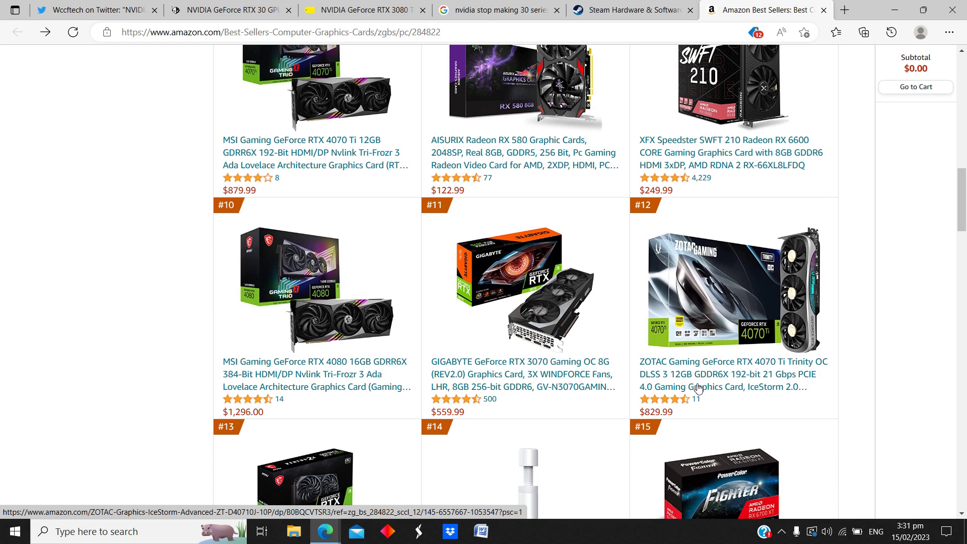
{"action": "scroll", "coordinate": [687, 425], "scroll_direction": "up", "scroll_amount": 3}
{"action": "scroll", "coordinate": [686, 425], "scroll_direction": "up", "scroll_amount": 2}
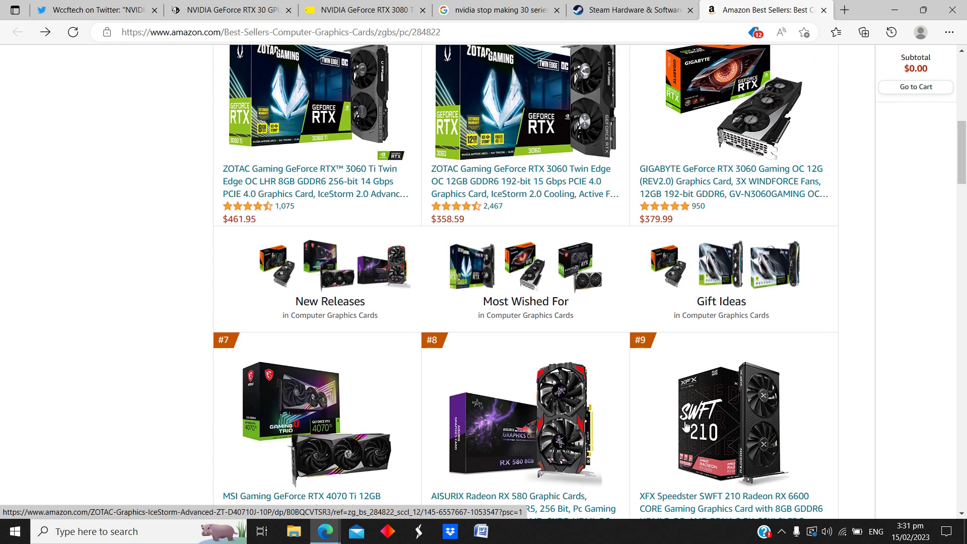
Browse Amazon's graphics card best sellers, then return to the Wccftech tab
{"action": "left_click", "coordinate": [202, 6]}
View the Wccftech price-cut tweet, then return to the Best Buy clearance cards in the article
{"action": "left_click", "coordinate": [84, 8]}
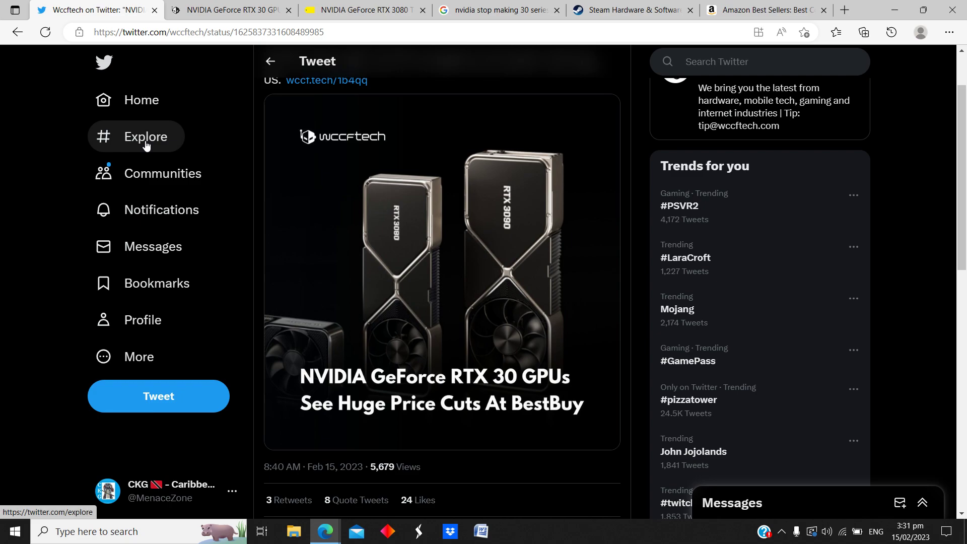
{"action": "left_click", "coordinate": [203, 10]}
{"action": "scroll", "coordinate": [203, 153], "scroll_direction": "up", "scroll_amount": 4}
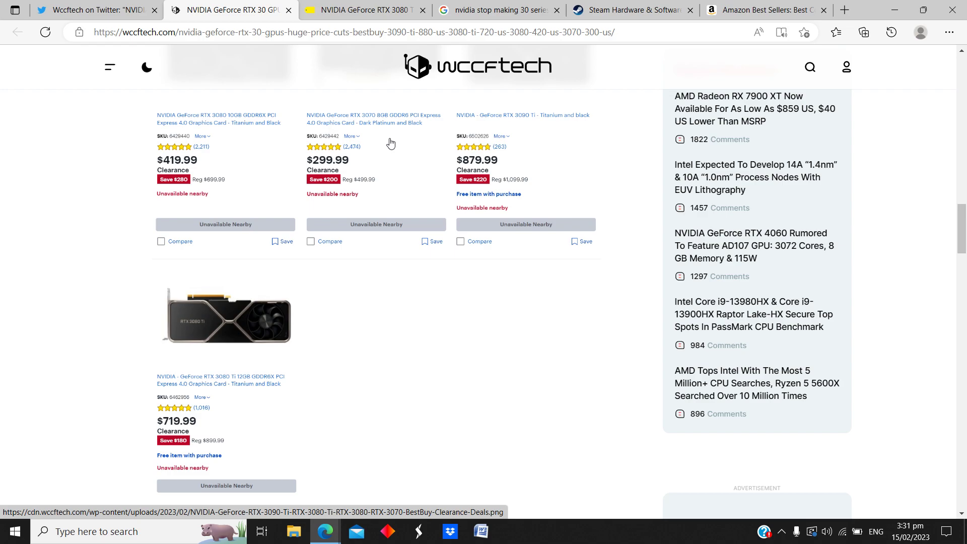
{"action": "scroll", "coordinate": [391, 144], "scroll_direction": "down", "scroll_amount": 2}
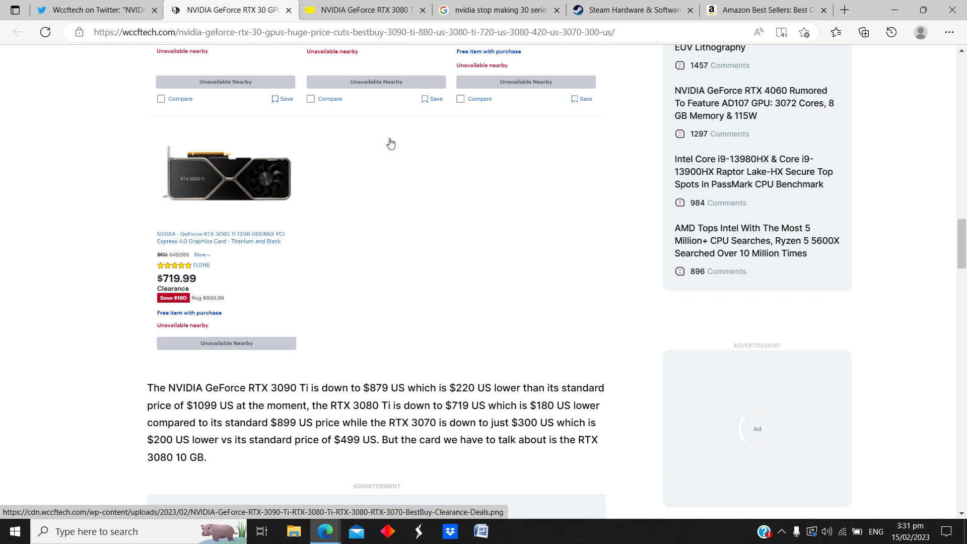
{"action": "scroll", "coordinate": [378, 310], "scroll_direction": "down", "scroll_amount": 1}
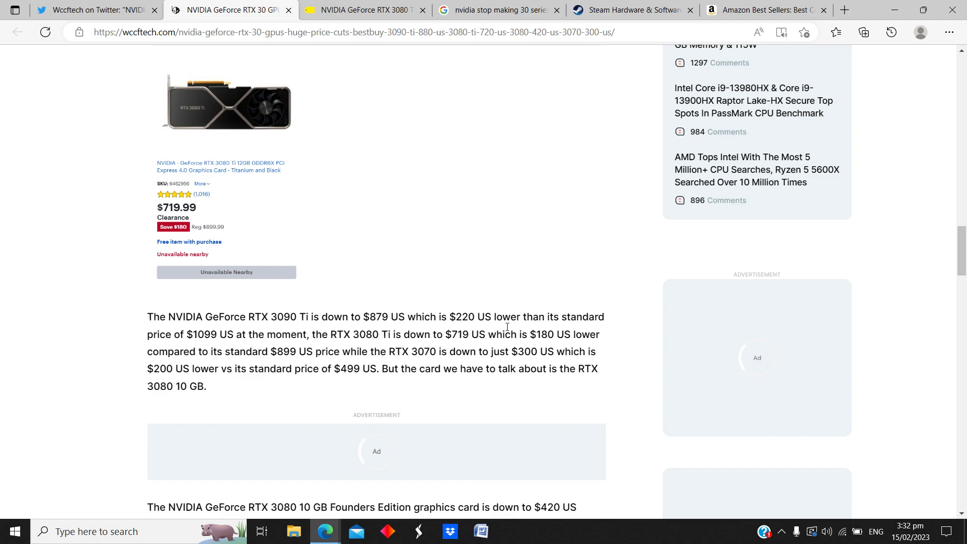
Reread the RTX 30 price-cut paragraph, then go back to the Wccftech tweet
{"action": "left_click", "coordinate": [117, 6]}
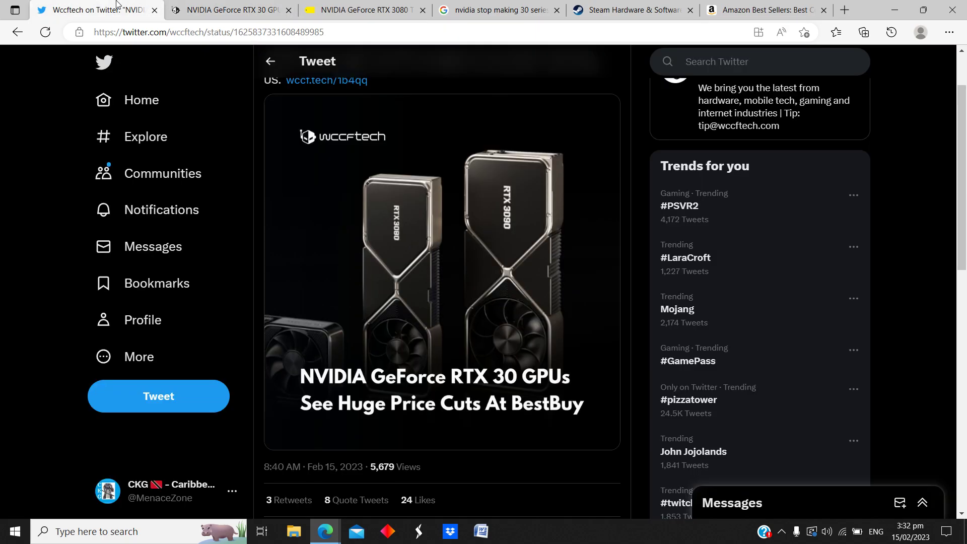
{"action": "scroll", "coordinate": [340, 242], "scroll_direction": "up", "scroll_amount": 1}
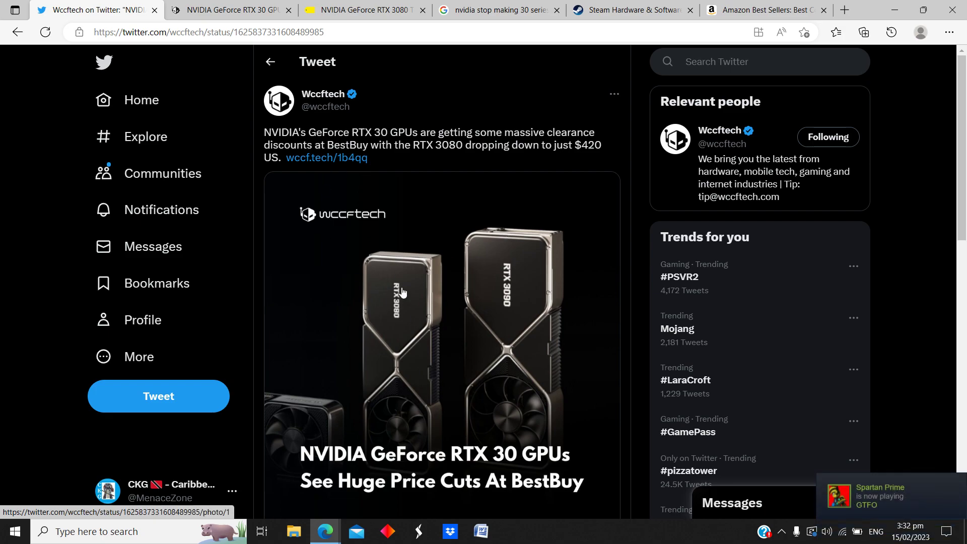